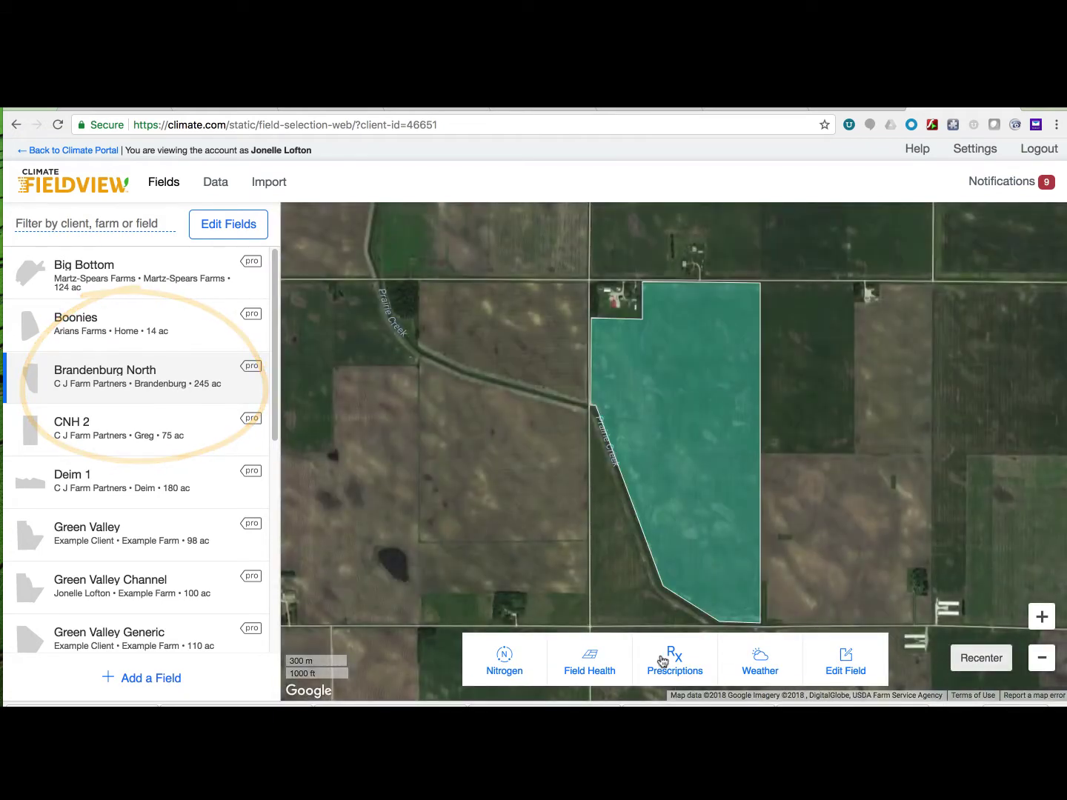
# Open the Prescriptions page for the Brandenburg North field.
pyautogui.click(663, 659)
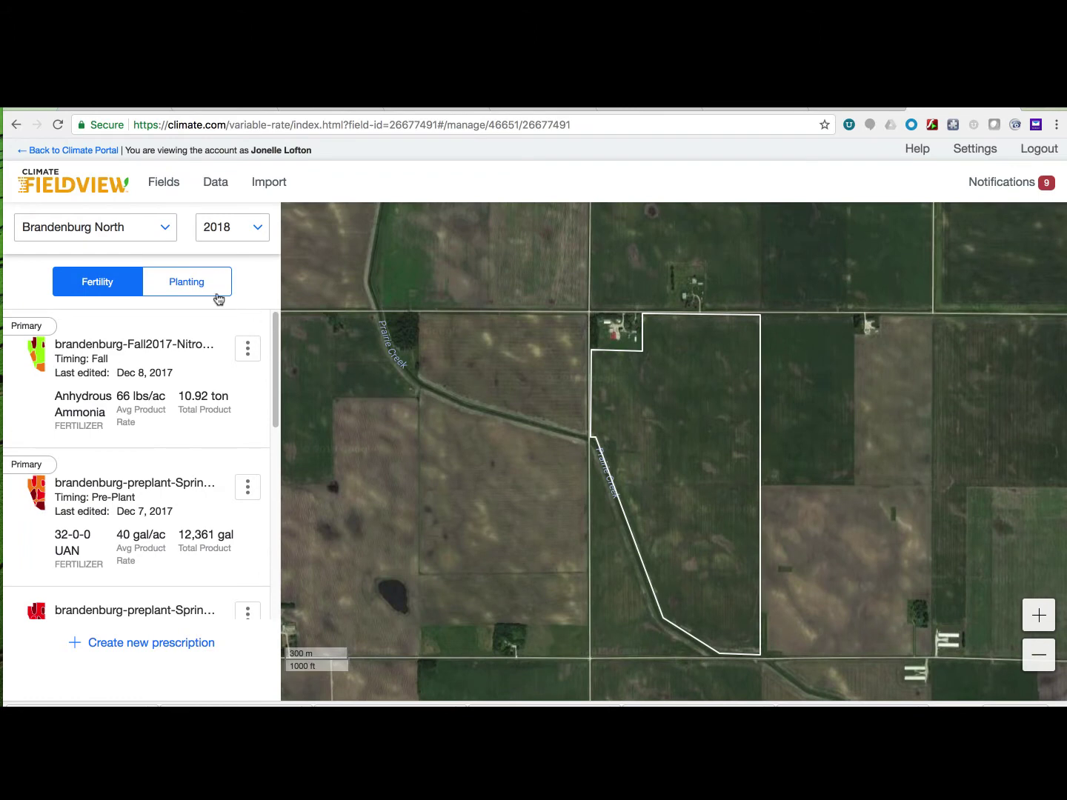
# Start a new prescription from Brandenburg North's Planting prescriptions list.
pyautogui.click(218, 294)
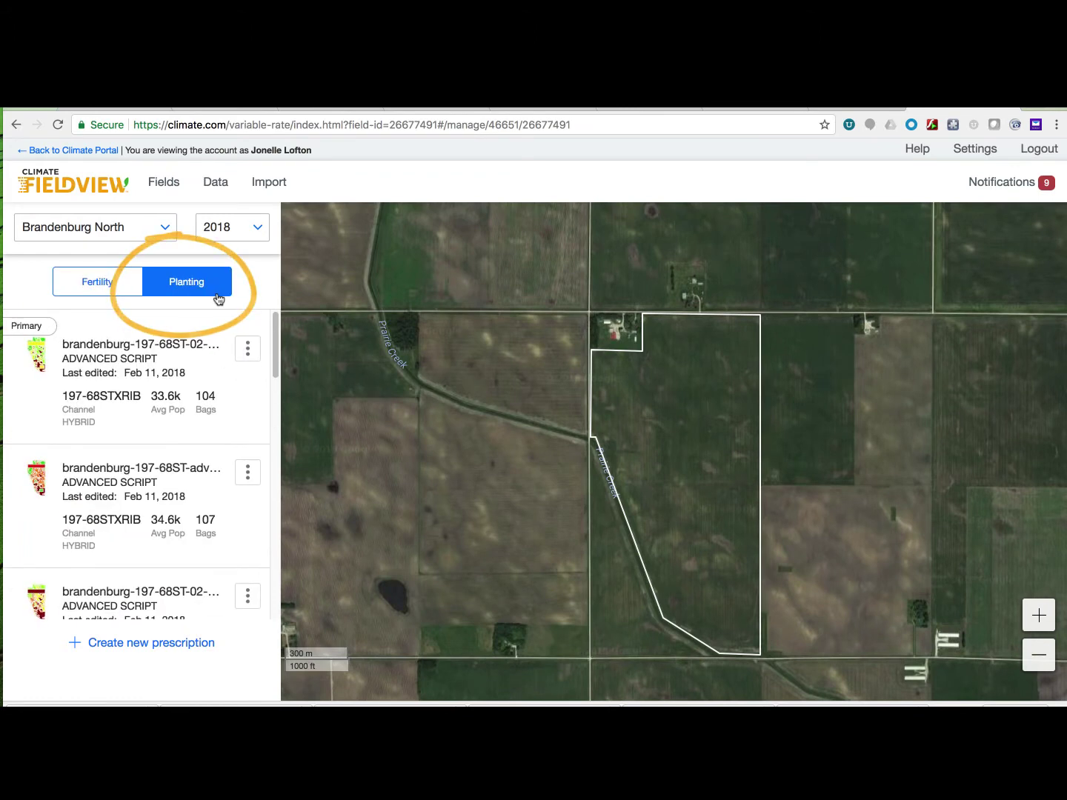
pyautogui.click(195, 642)
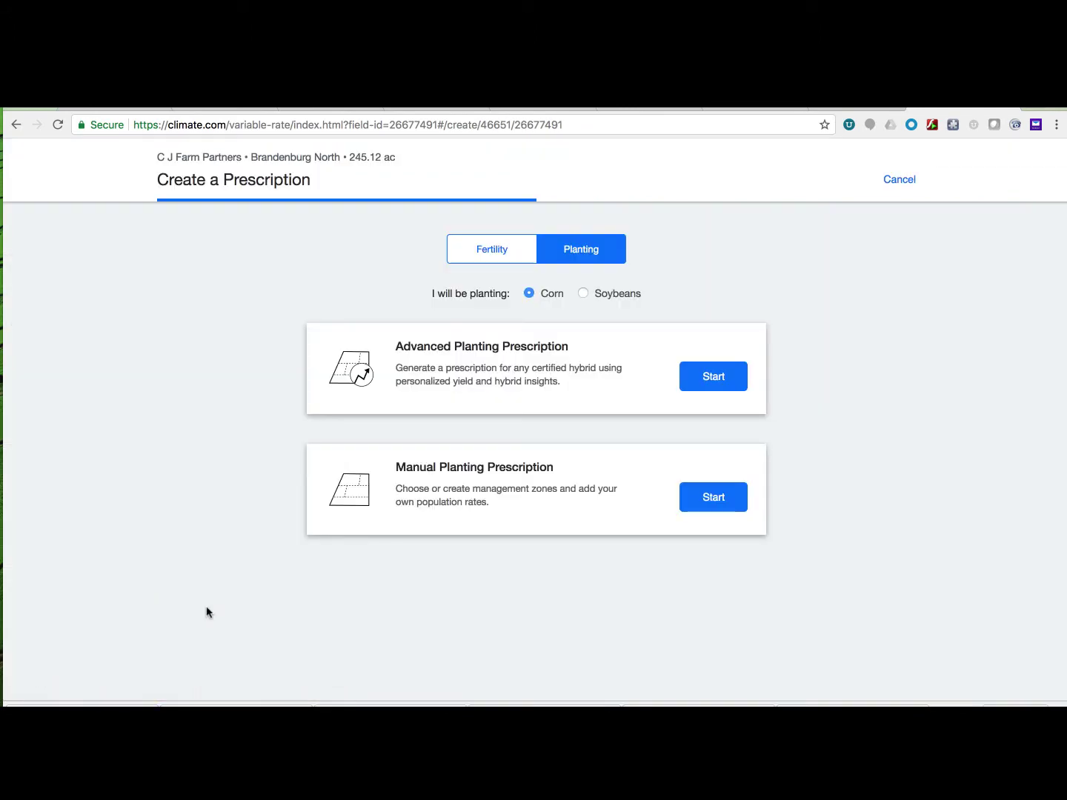
# Begin an Advanced Planting Prescription and accept the 2014–2017 corn harvest history.
pyautogui.click(729, 384)
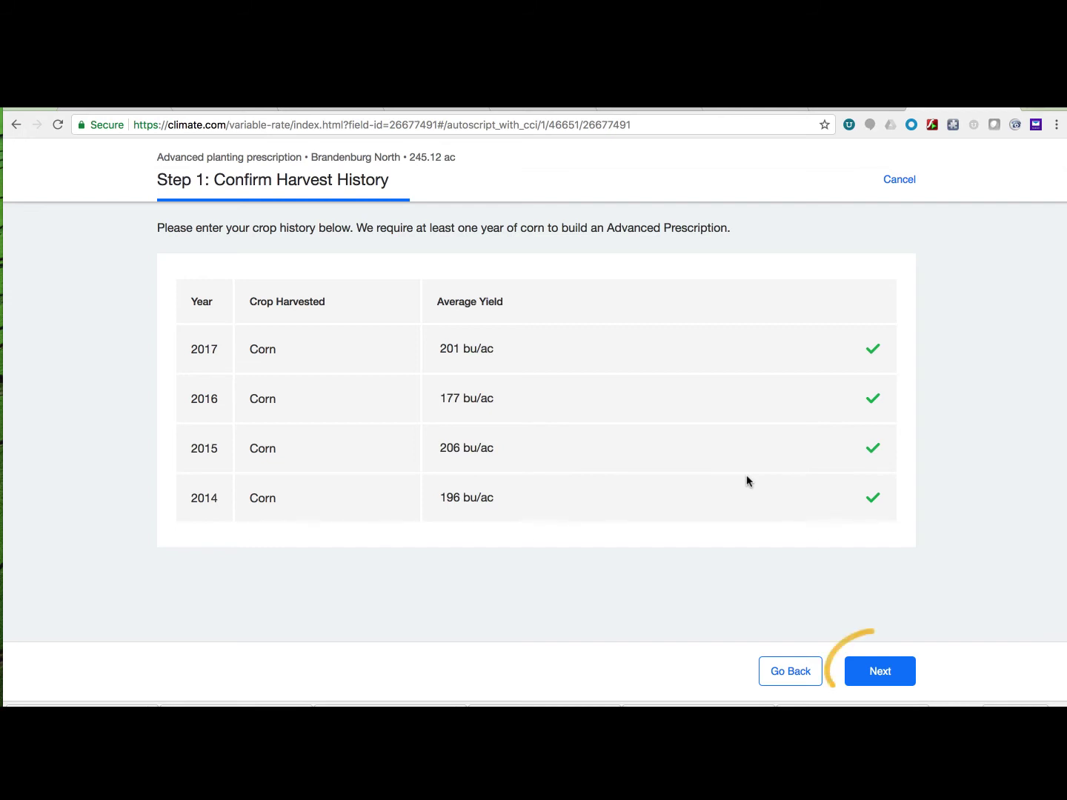
pyautogui.click(852, 664)
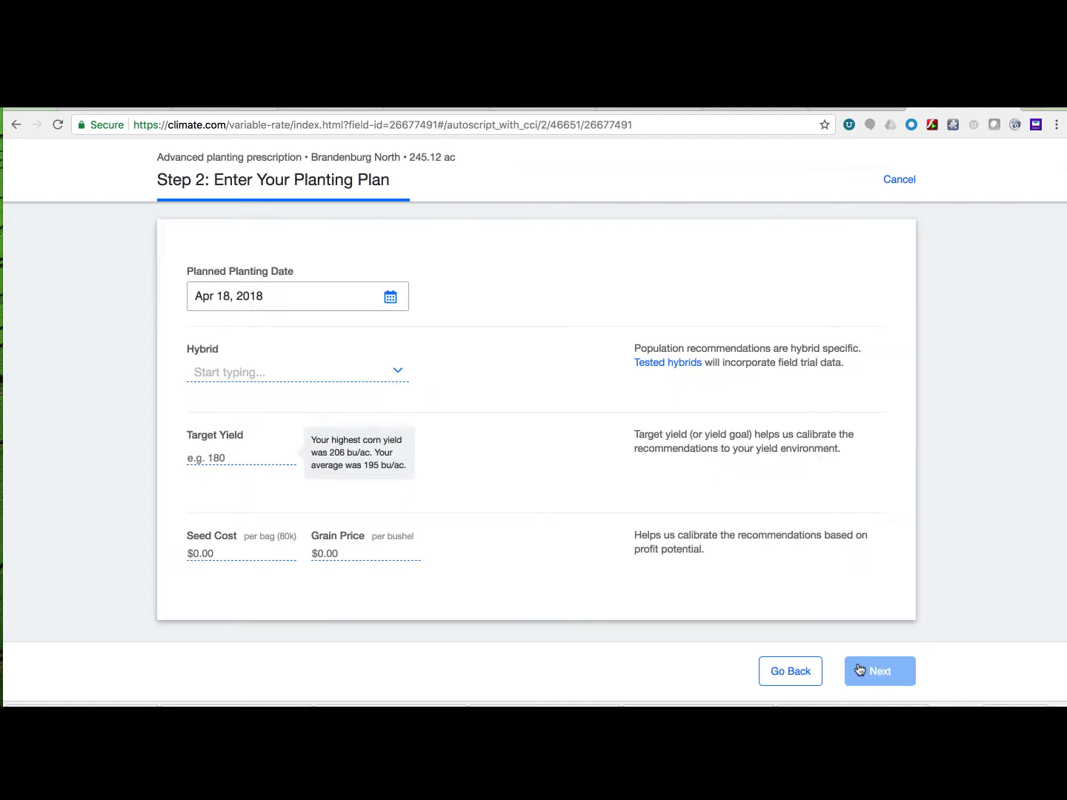
# Select hybrid Channel 197-68STXRIB for the planting plan.
pyautogui.click(398, 378)
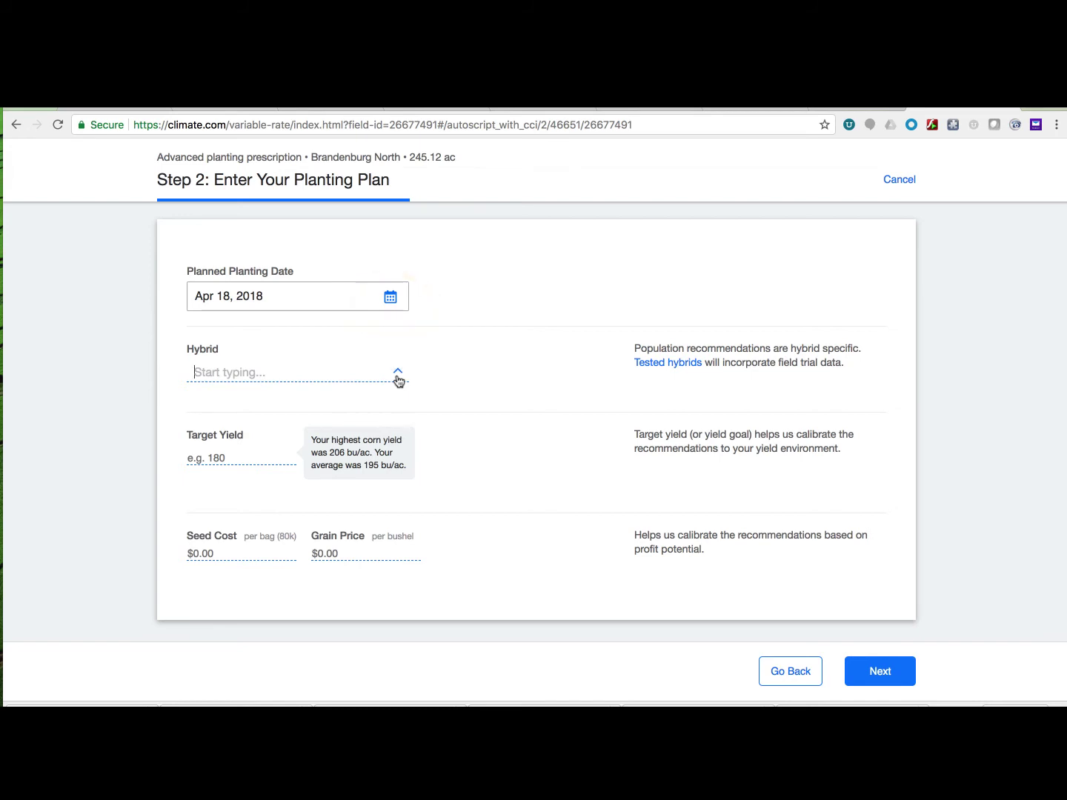
pyautogui.write('19')
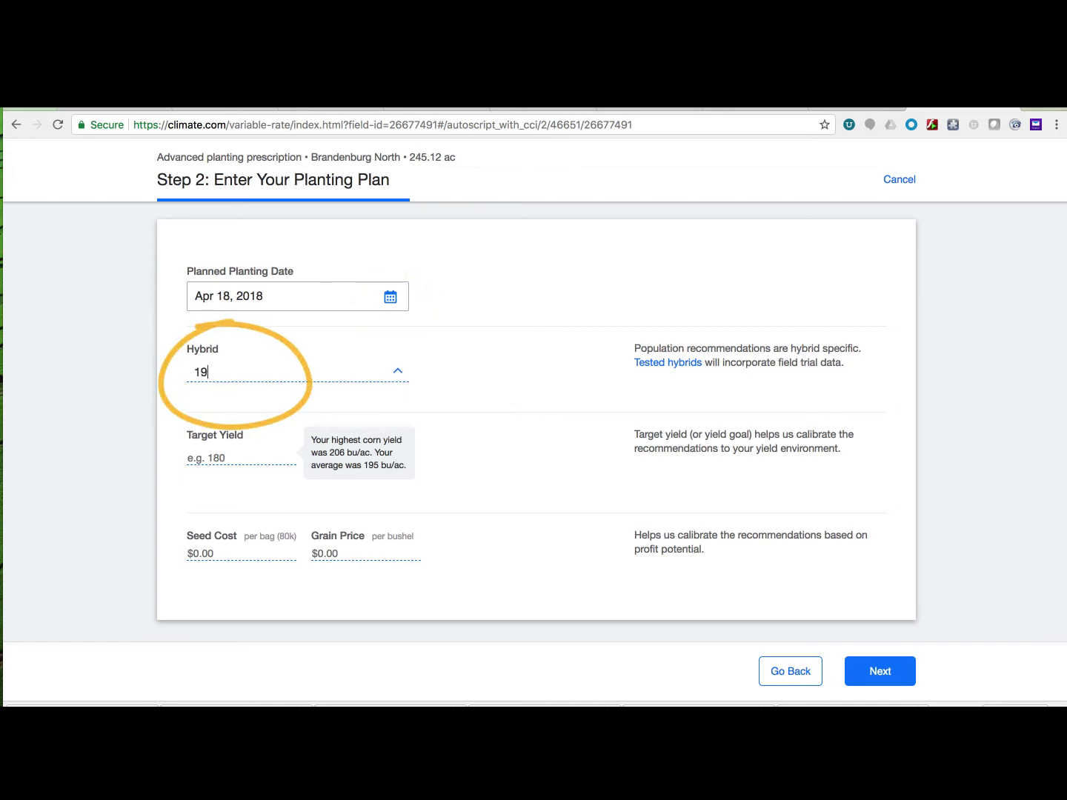
pyautogui.write('7-')
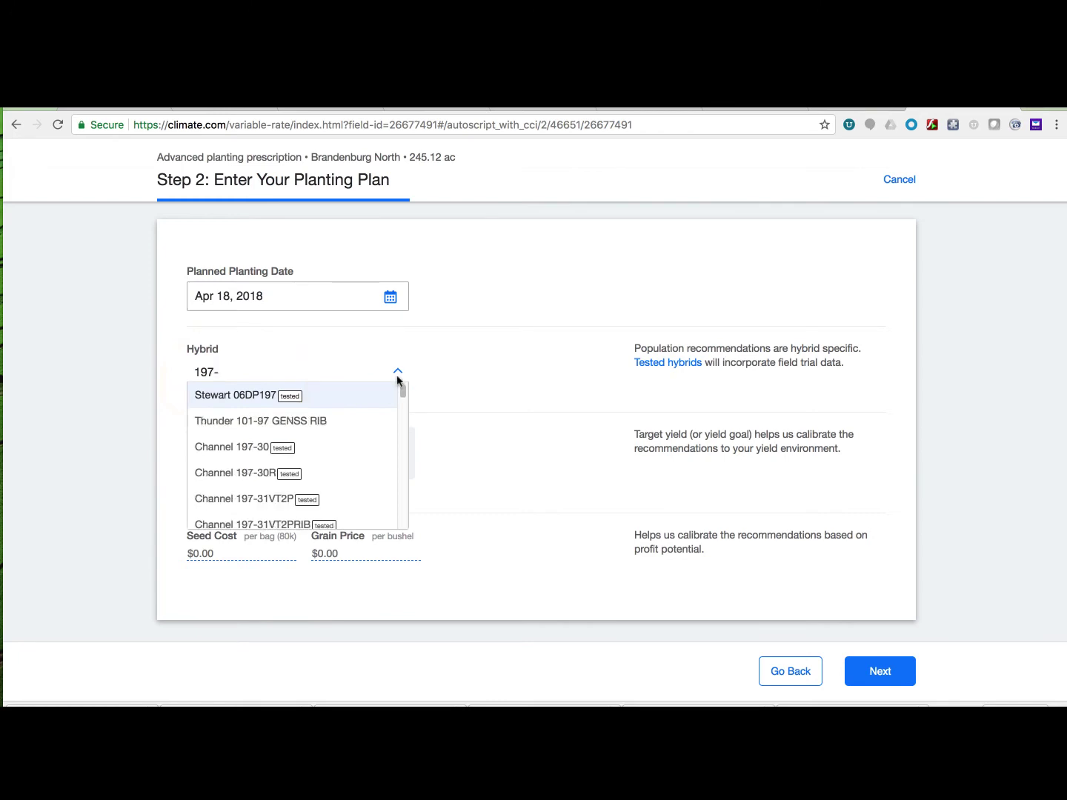
pyautogui.scroll(-1, 400, 396)
pyautogui.moveTo(400, 396); pyautogui.dragTo(400, 426)
pyautogui.click(349, 502)
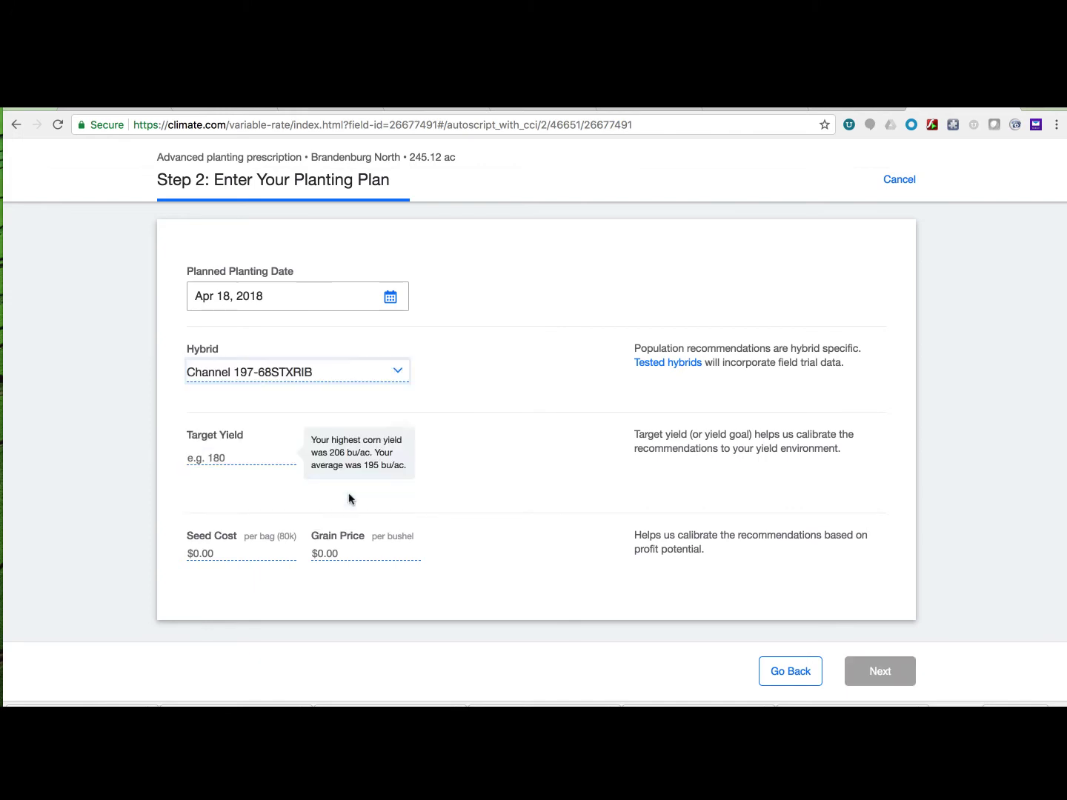
# Enter target yield 215, seed cost $300.00 and grain price $3.60, then proceed to review.
pyautogui.click(256, 456)
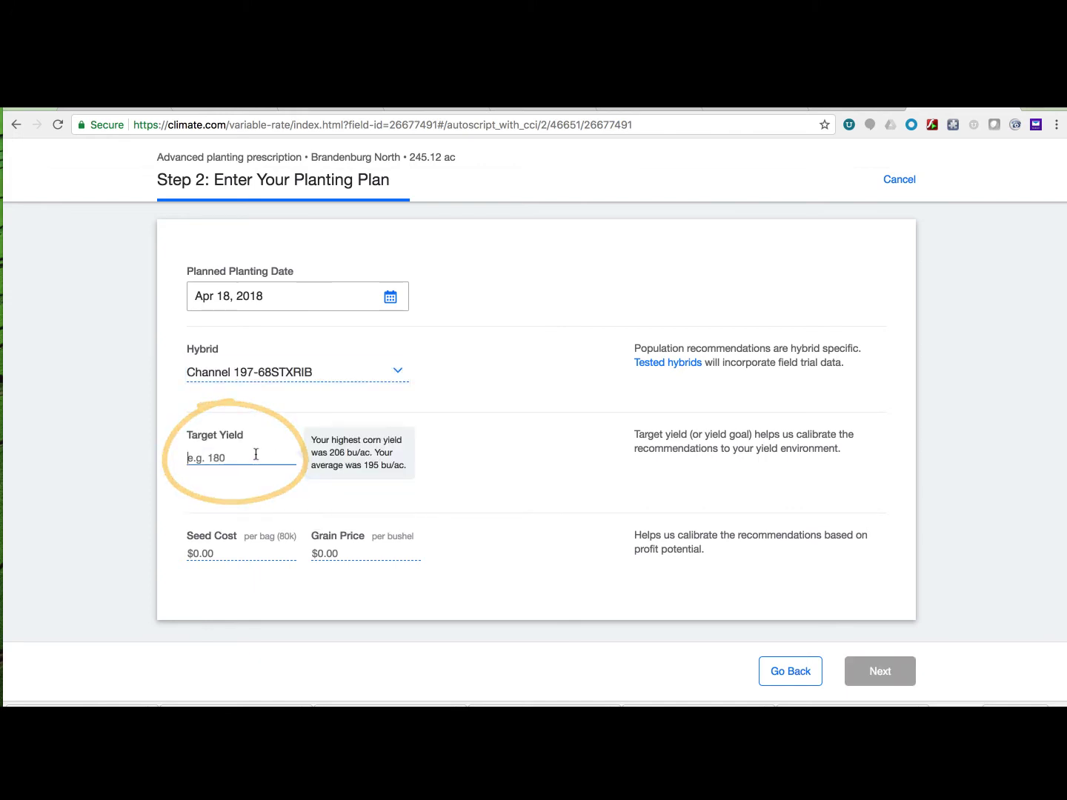
pyautogui.write('215')
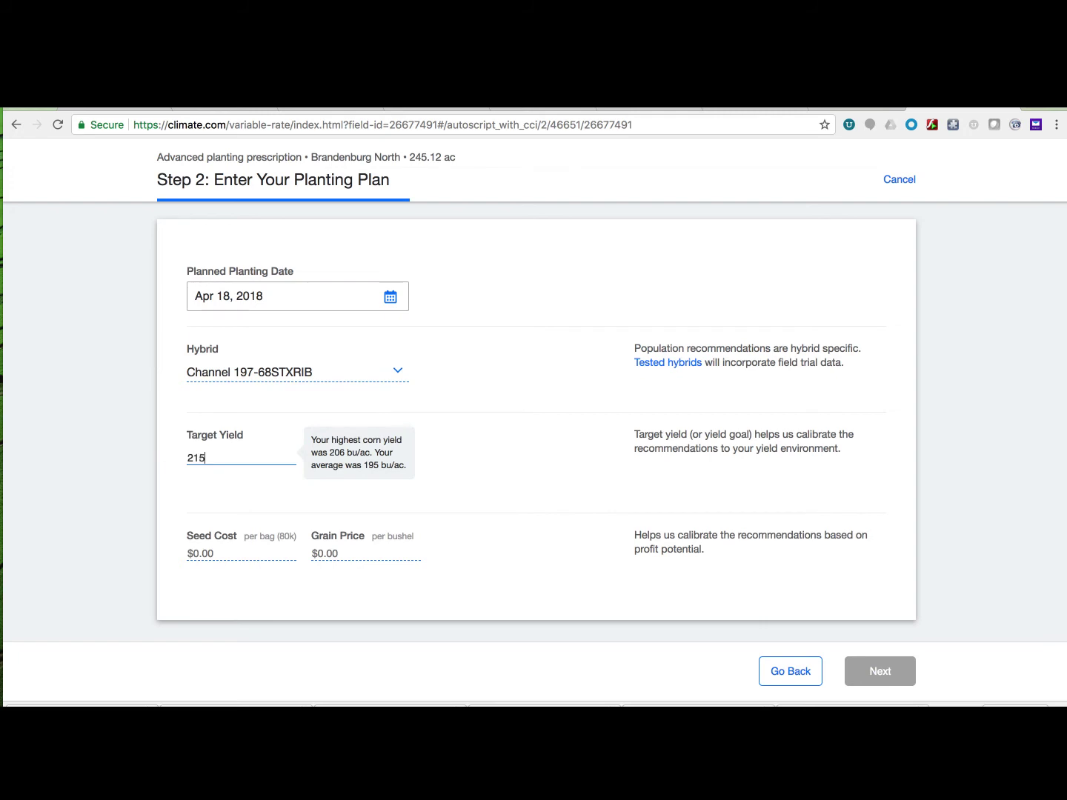
pyautogui.click(231, 547)
pyautogui.click(232, 550)
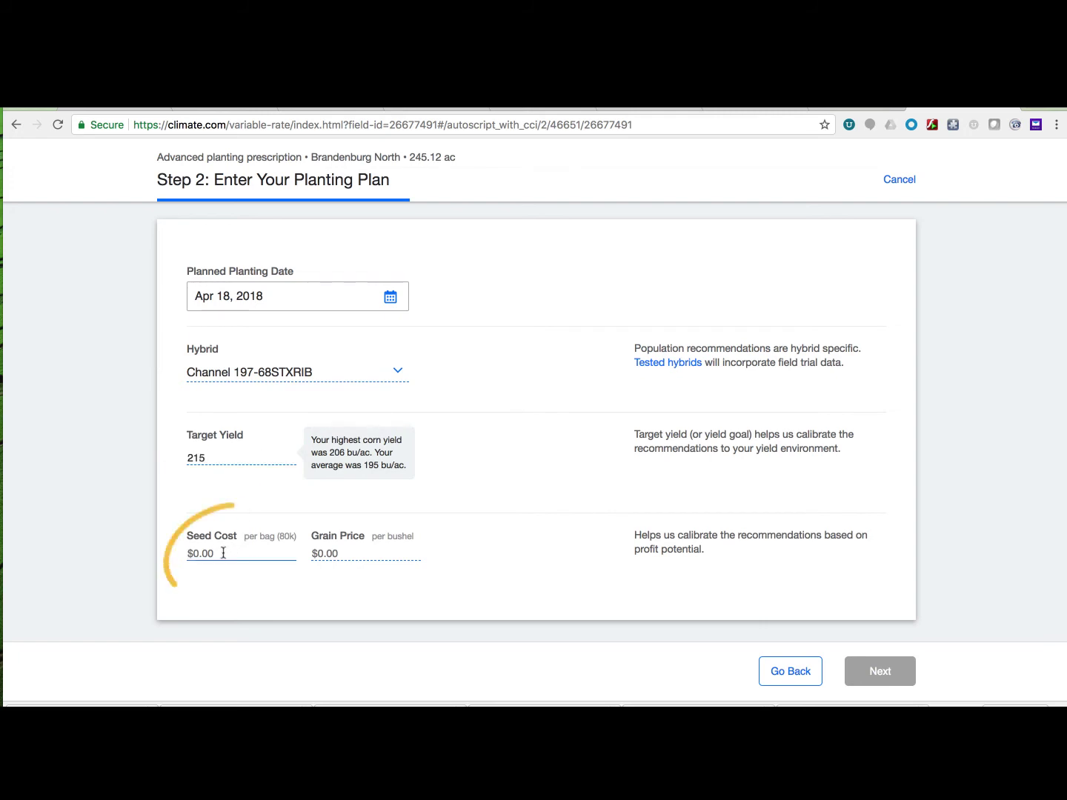
pyautogui.write('300')
pyautogui.click(337, 556)
pyautogui.write('3')
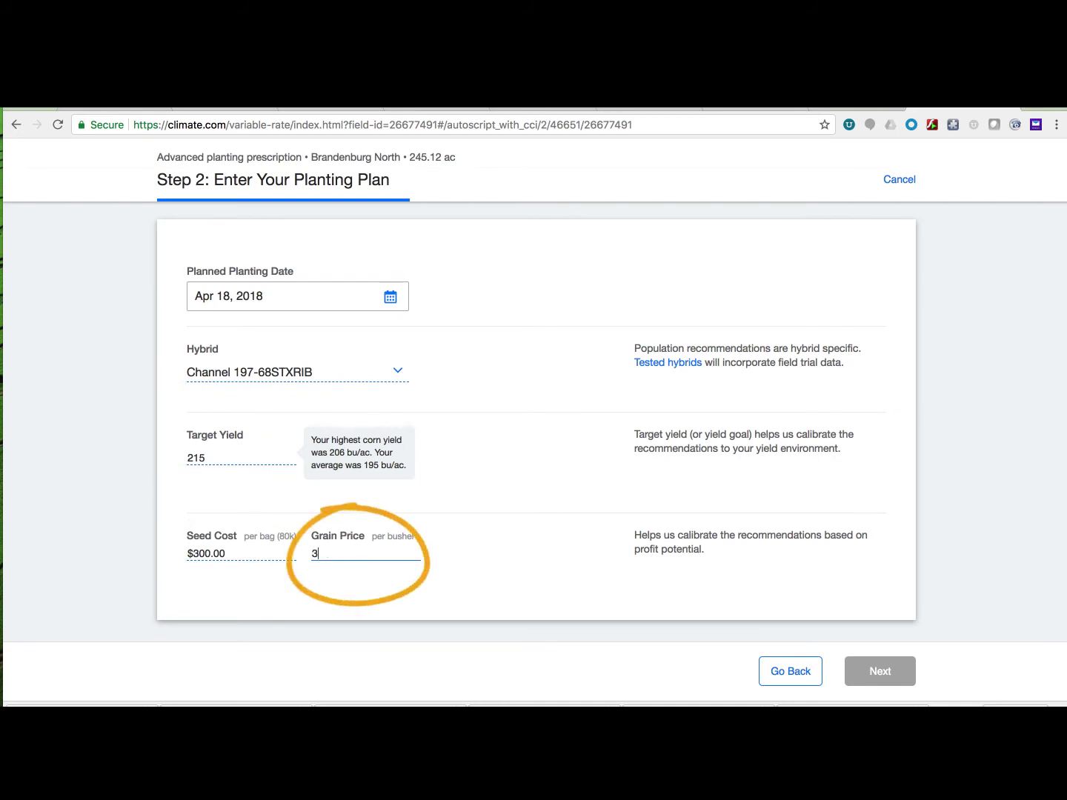
pyautogui.write('.60')
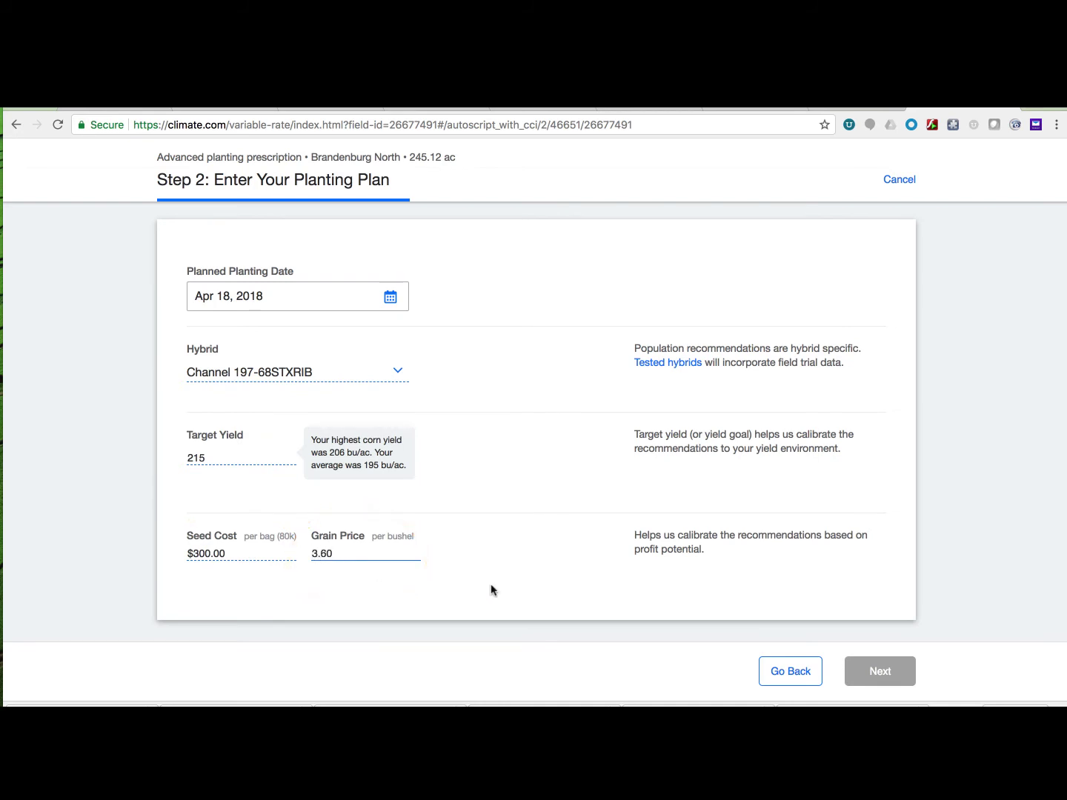
pyautogui.click(461, 588)
pyautogui.click(889, 671)
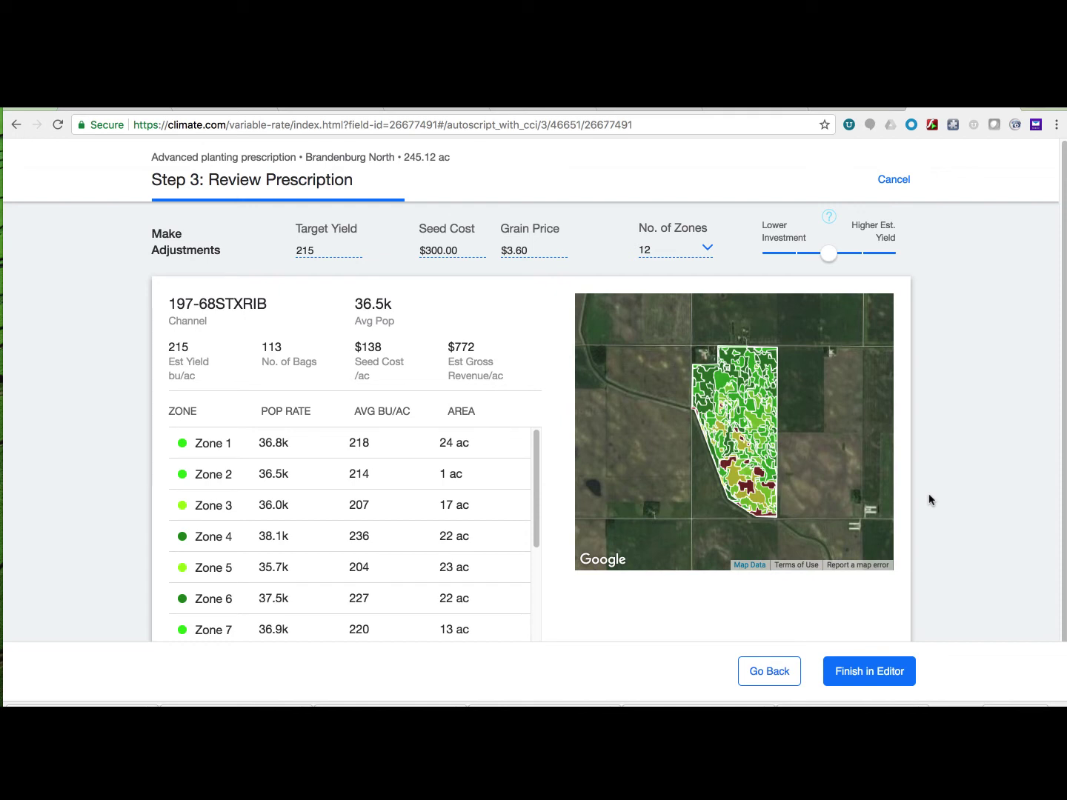
# Use 4 zones and slide the prescription toward Lower Investment, reaching 34.9k average population.
pyautogui.click(704, 251)
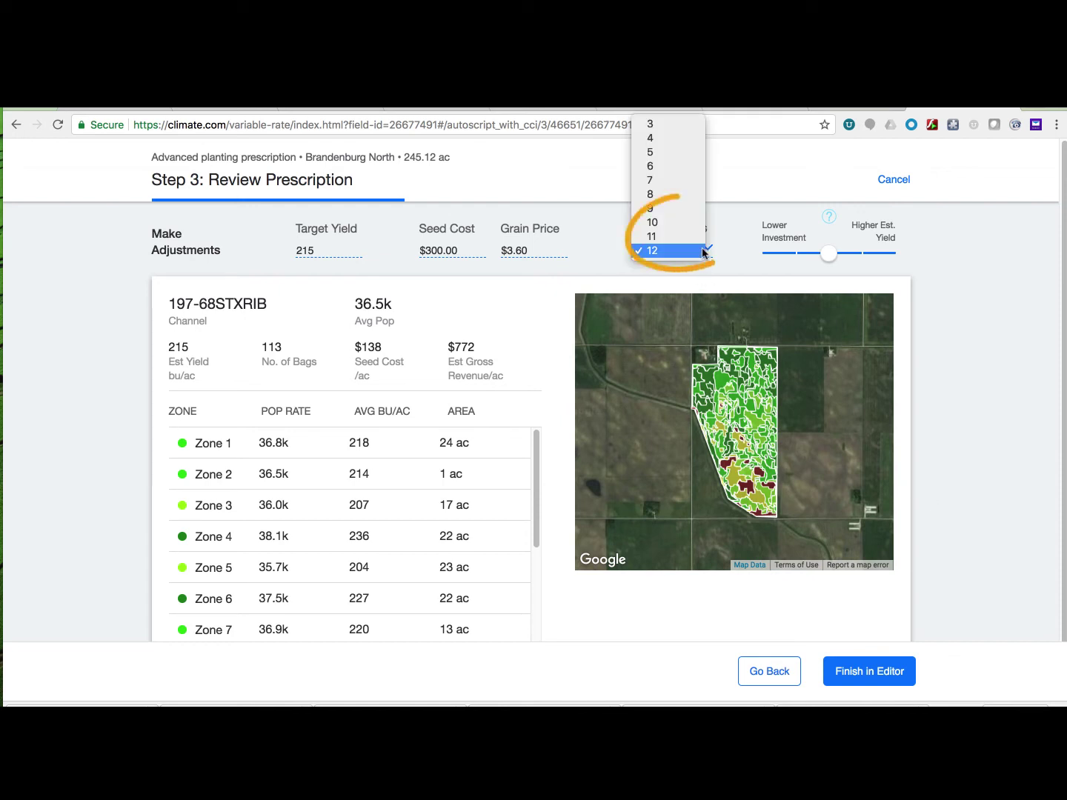
pyautogui.click(669, 139)
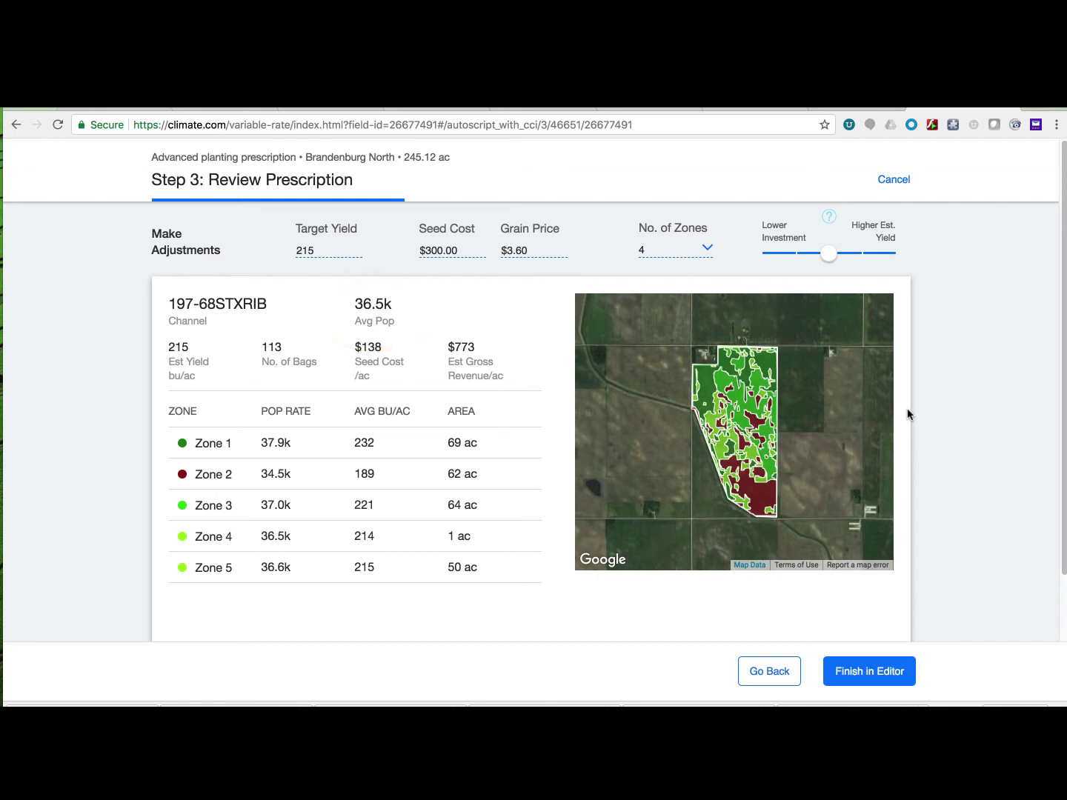
pyautogui.click(863, 254)
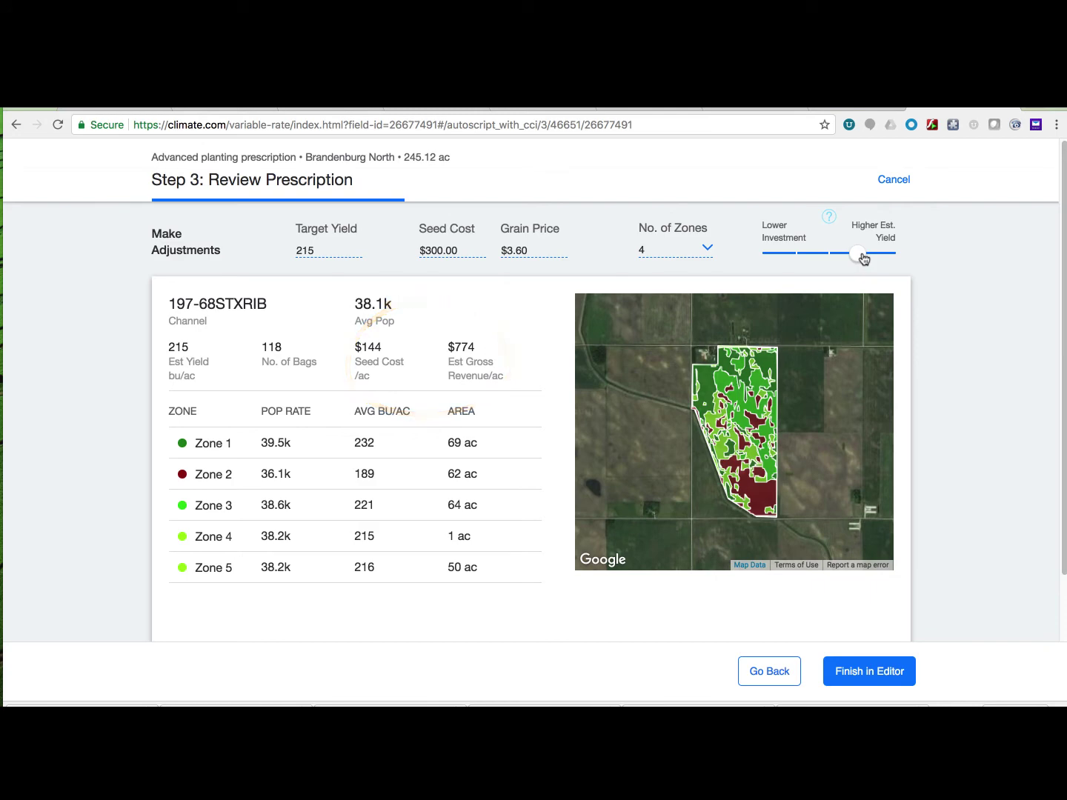
pyautogui.moveTo(859, 255); pyautogui.dragTo(798, 256)
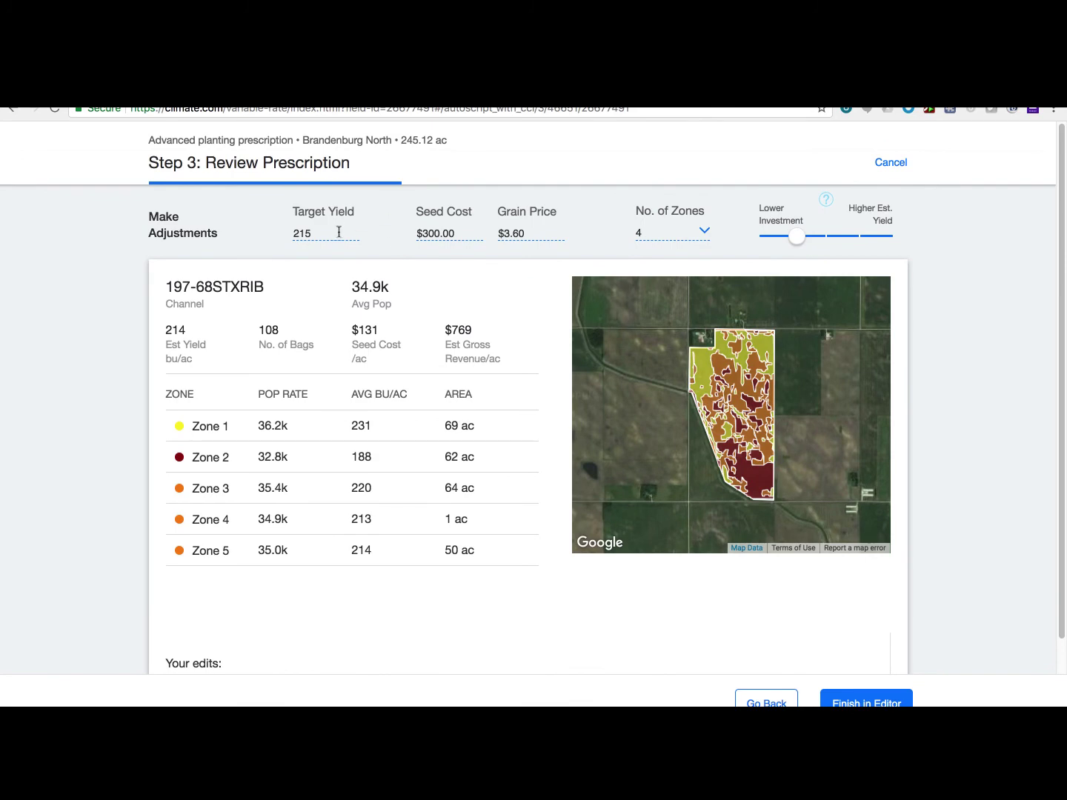
# Change the target yield to 200.
pyautogui.press('BackSpace')
pyautogui.press('BackSpace')
pyautogui.write('00')
pyautogui.click(294, 597)
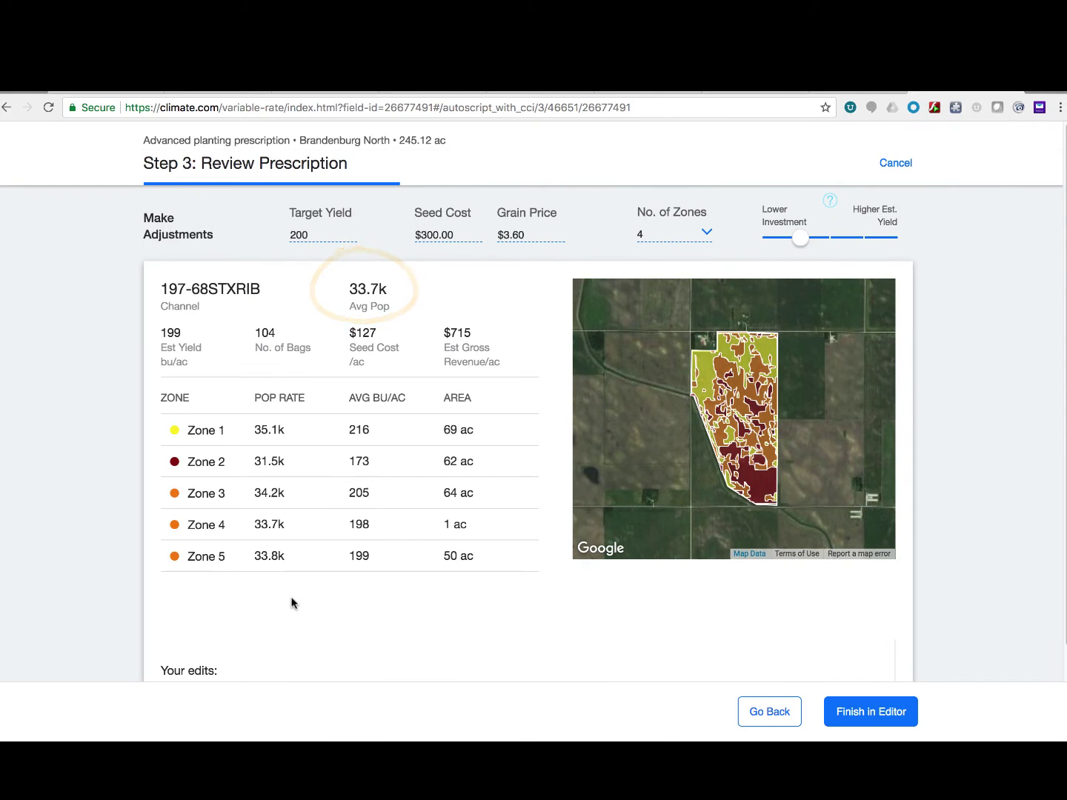
# Compare the saved edits (35k, 38k, 37k, 37k) and open the 35k version in the editor.
pyautogui.scroll(-3, 1052, 430)
pyautogui.scroll(-2, 533, 403)
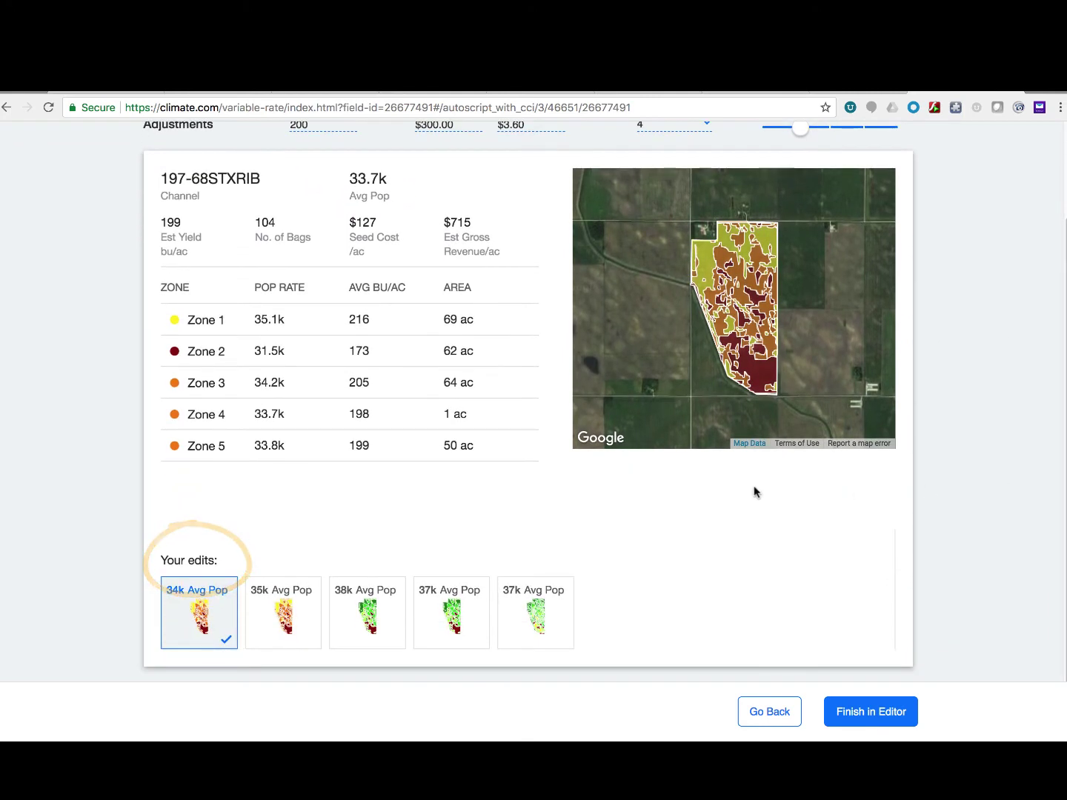
pyautogui.click(301, 620)
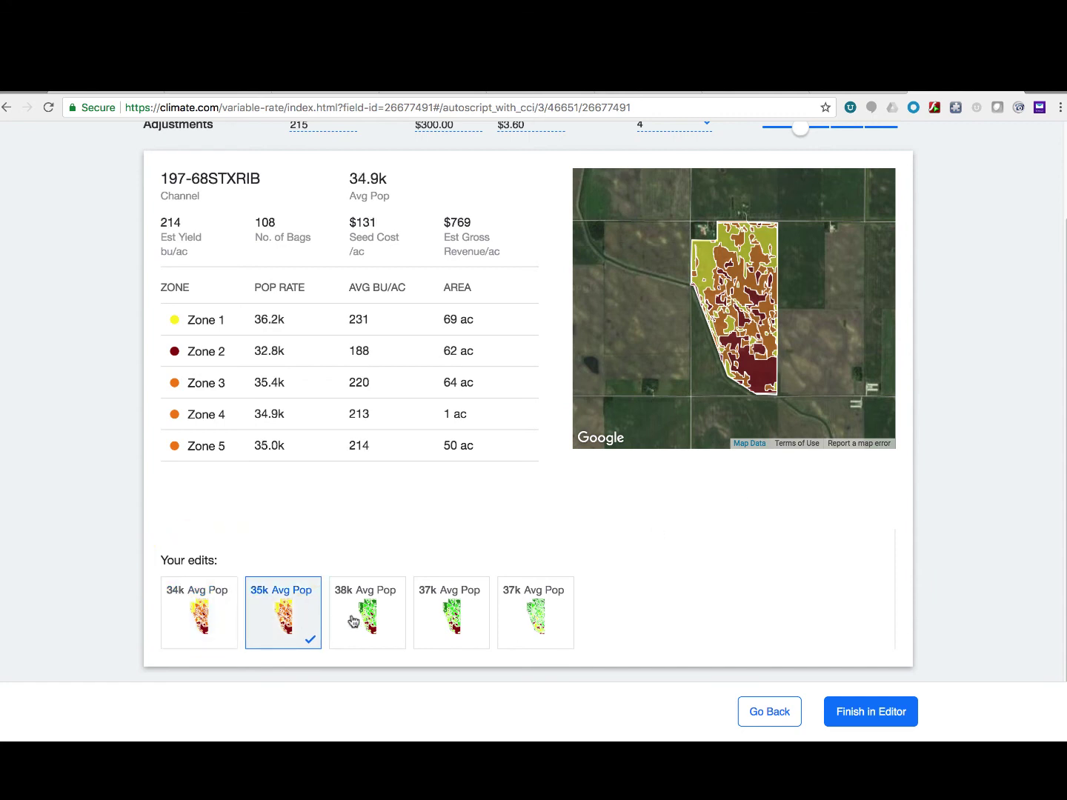
pyautogui.click(373, 627)
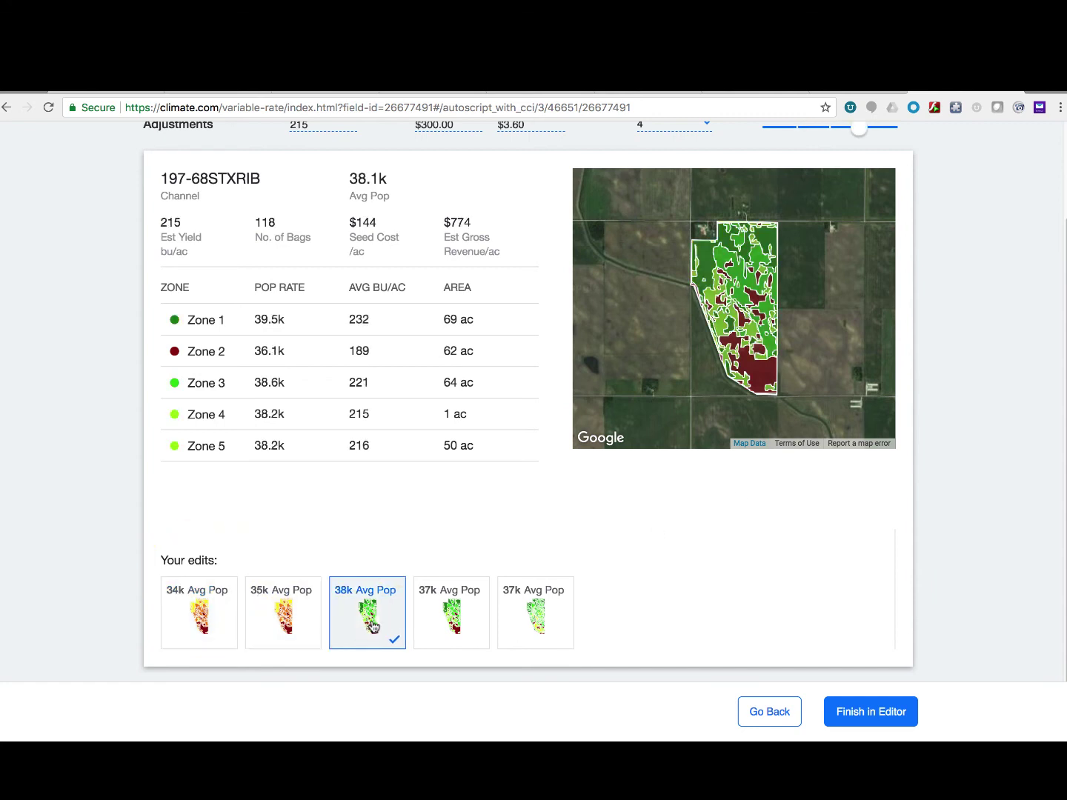
pyautogui.click(458, 631)
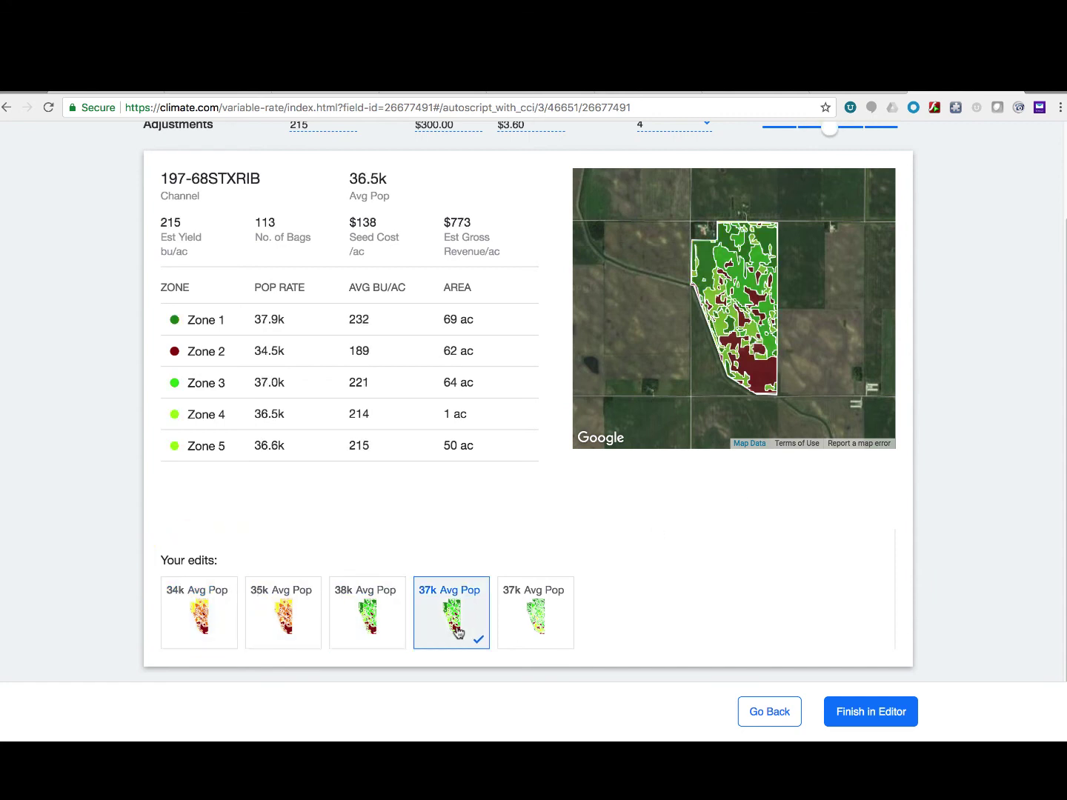
pyautogui.click(538, 628)
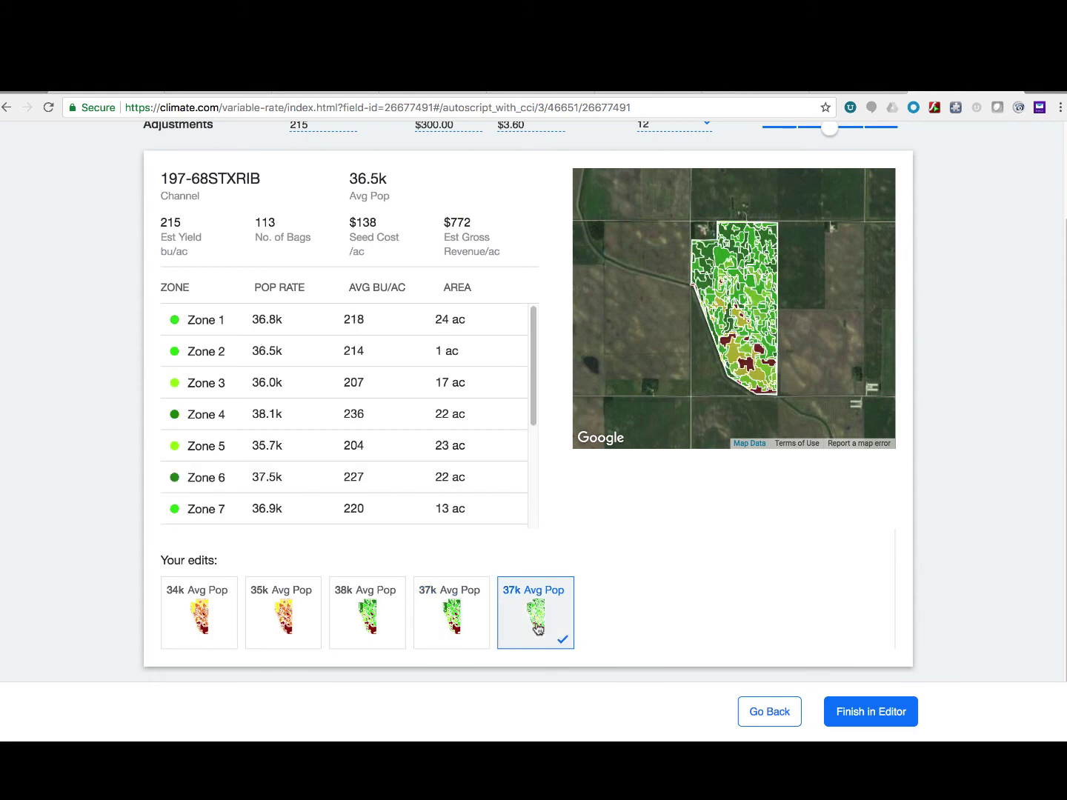
pyautogui.click(276, 624)
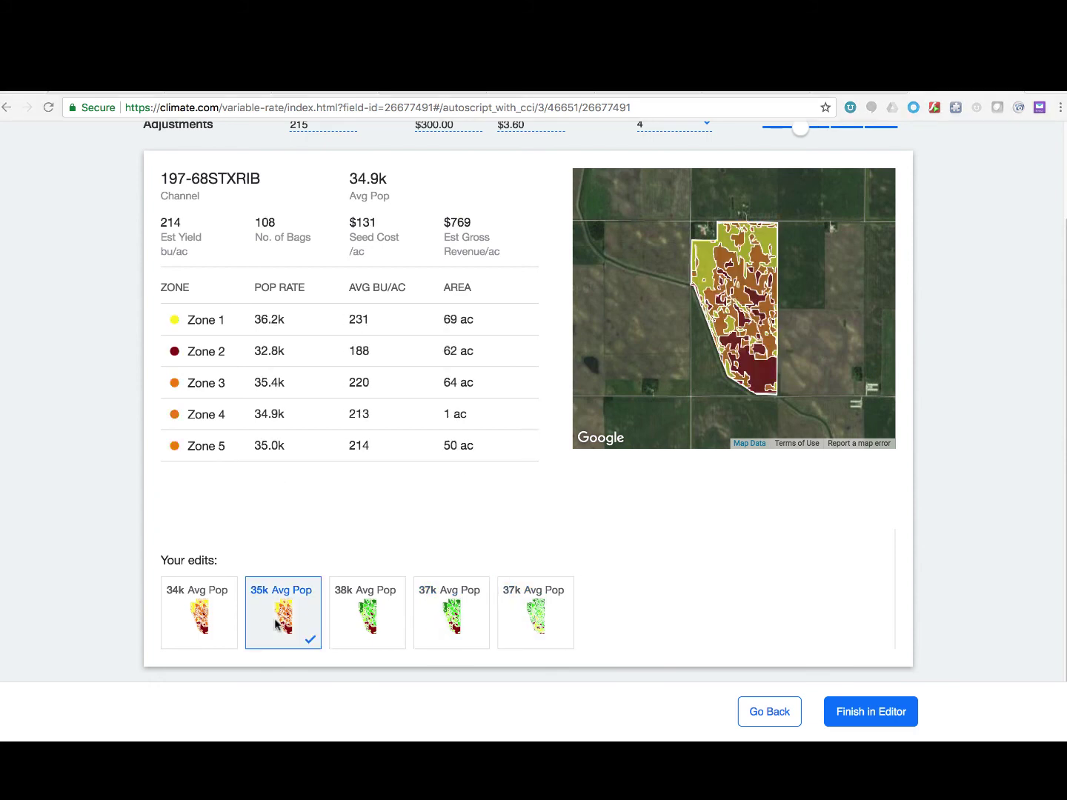
pyautogui.click(905, 717)
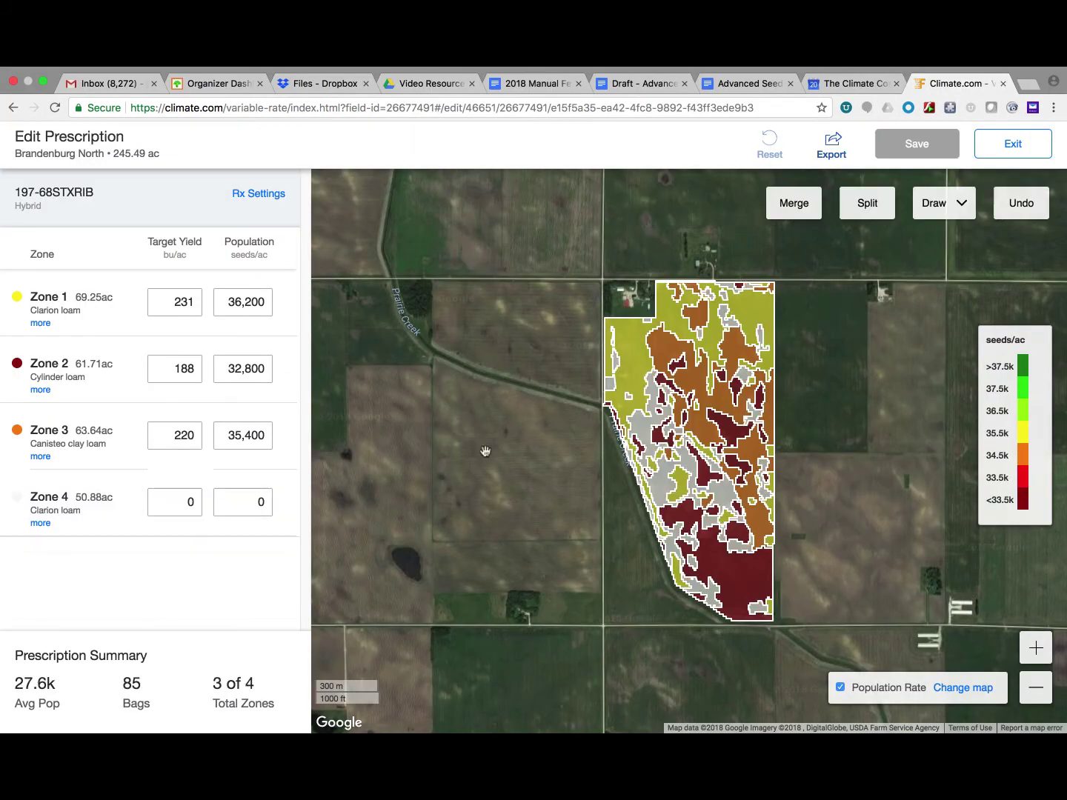
# Set Zone 4 to 35,000 with target yield 200, Zone 3 to 36,500, Zone 1 to 35,700.
pyautogui.write('35,000')
pyautogui.click(187, 512)
pyautogui.write('200')
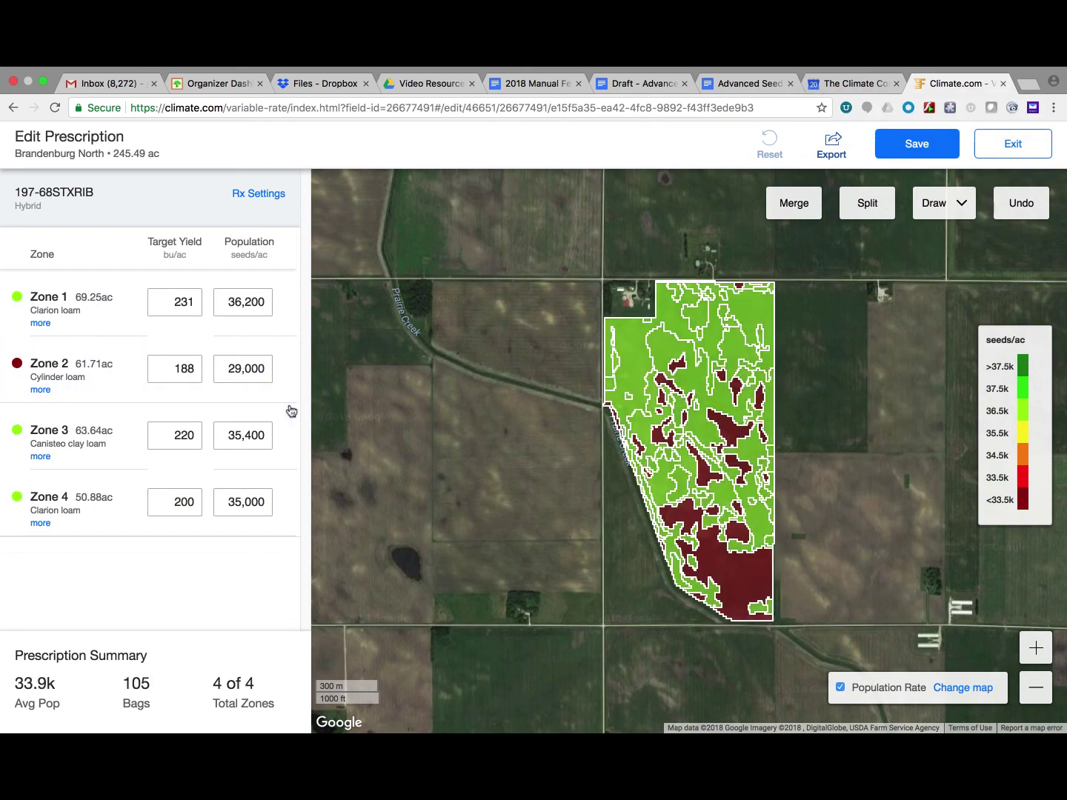
pyautogui.click(268, 435)
pyautogui.hotkey('ctrl', 'a')
pyautogui.write('36500')
pyautogui.click(241, 302)
pyautogui.write('5,7')
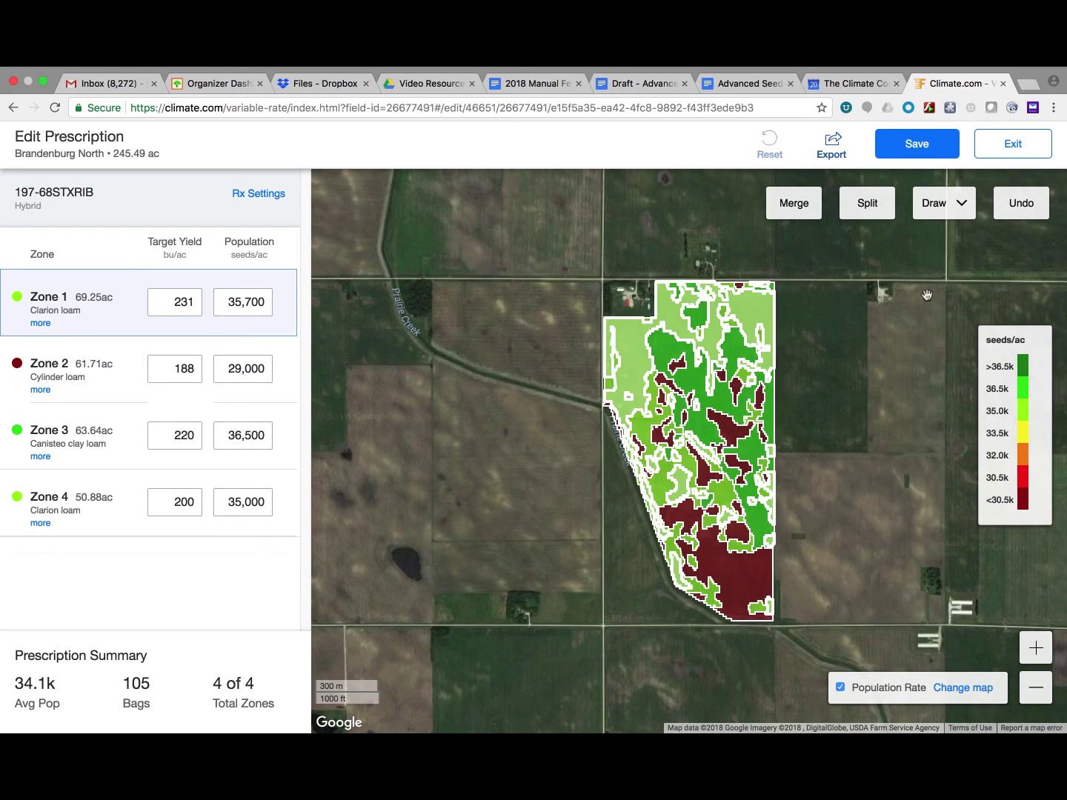
# Draw a square zone at the field's southern end and save the prescription.
pyautogui.click(961, 203)
pyautogui.click(935, 265)
pyautogui.moveTo(720, 557); pyautogui.dragTo(769, 591)
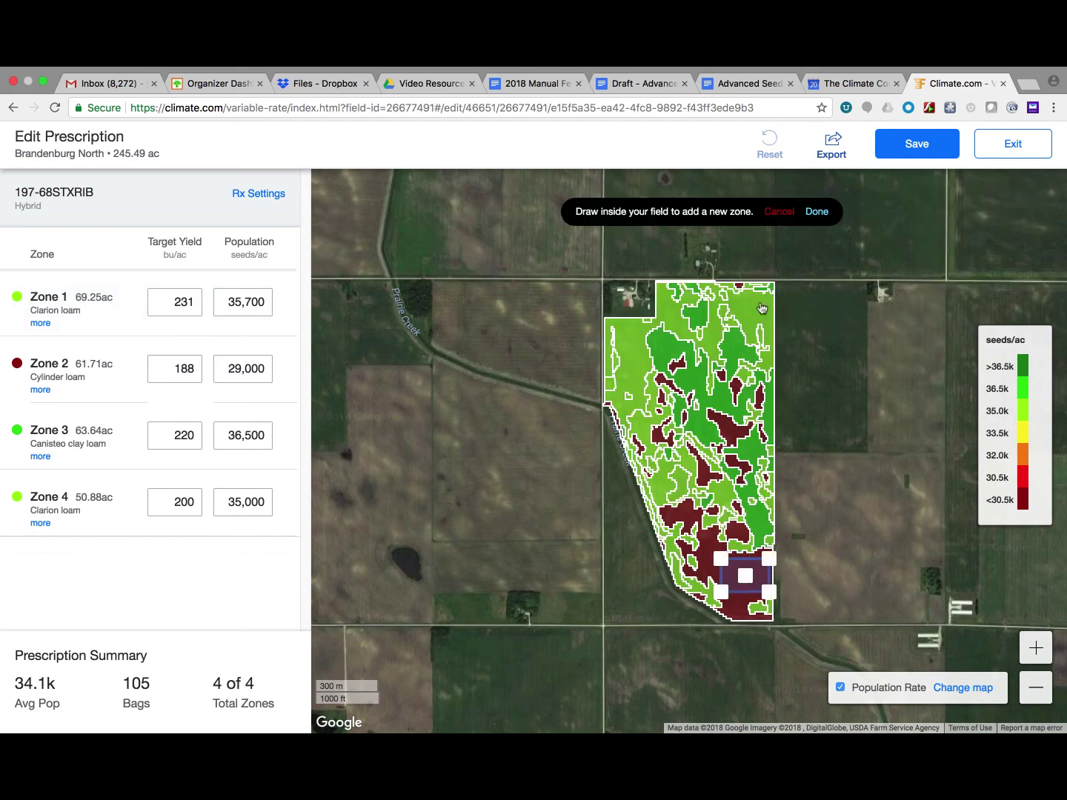
pyautogui.press('Return')
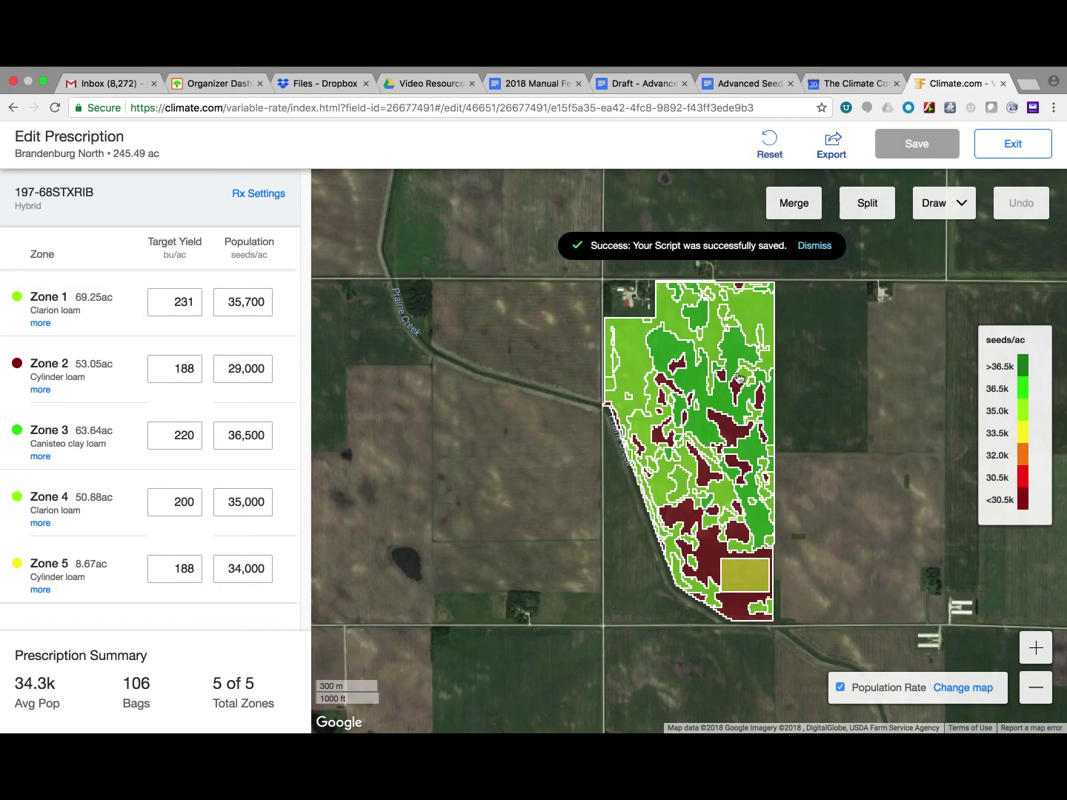